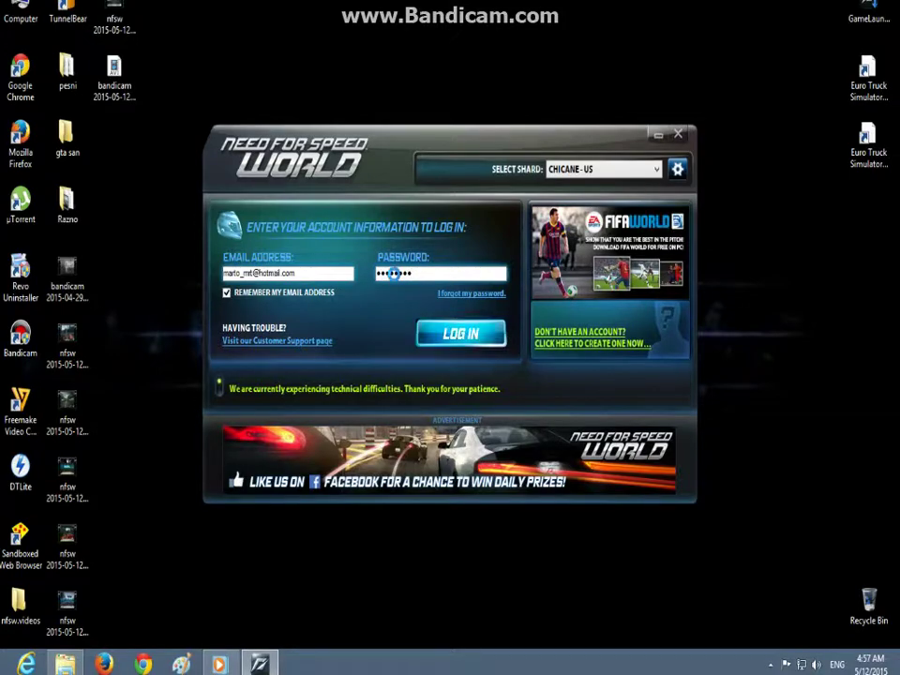
pyautogui.click(870, 663)
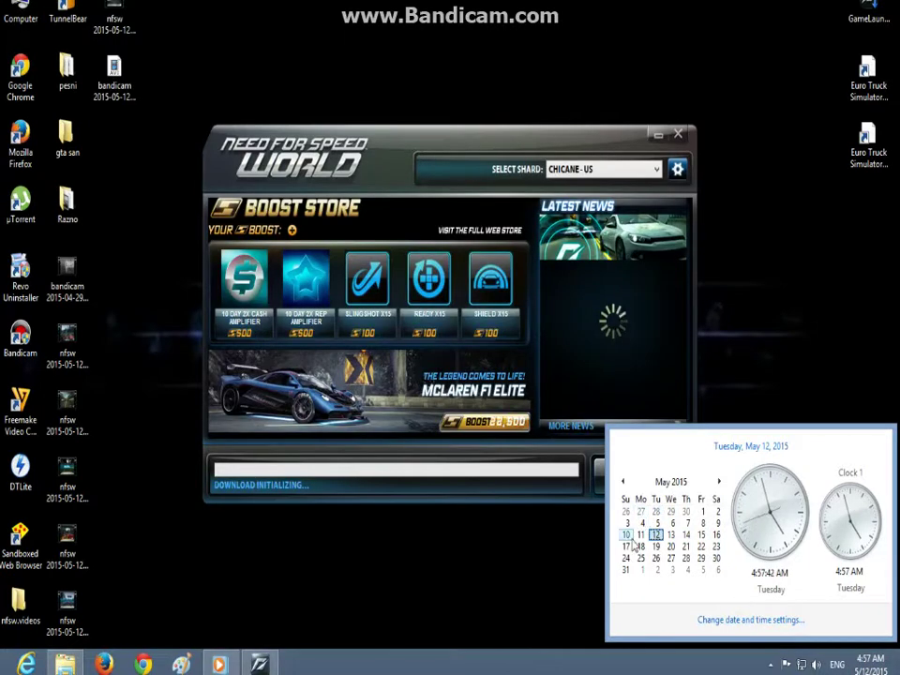
pyautogui.click(829, 385)
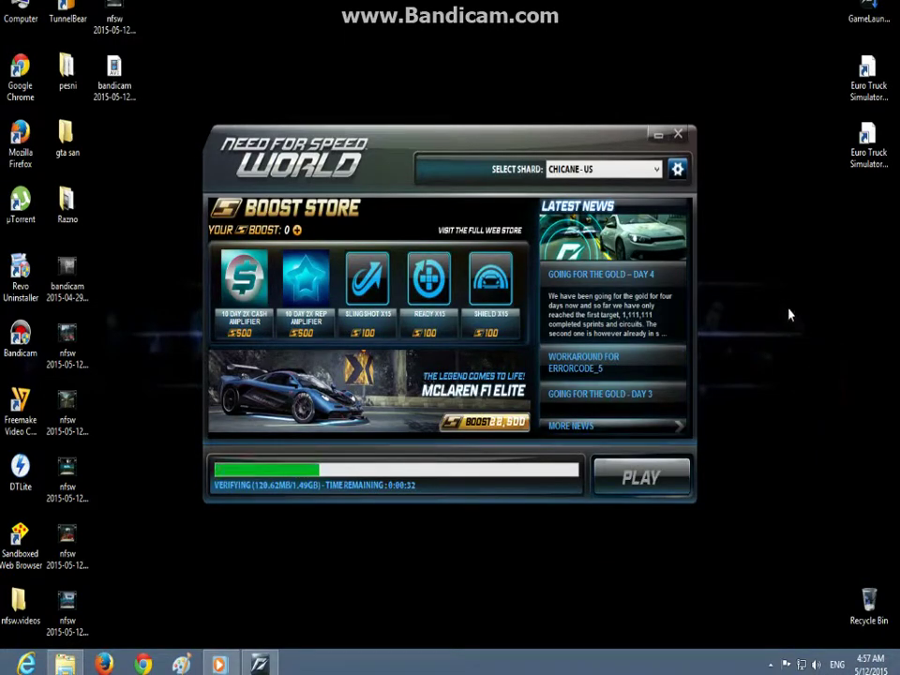
pyautogui.rightClick(754, 313)
pyautogui.click(811, 356)
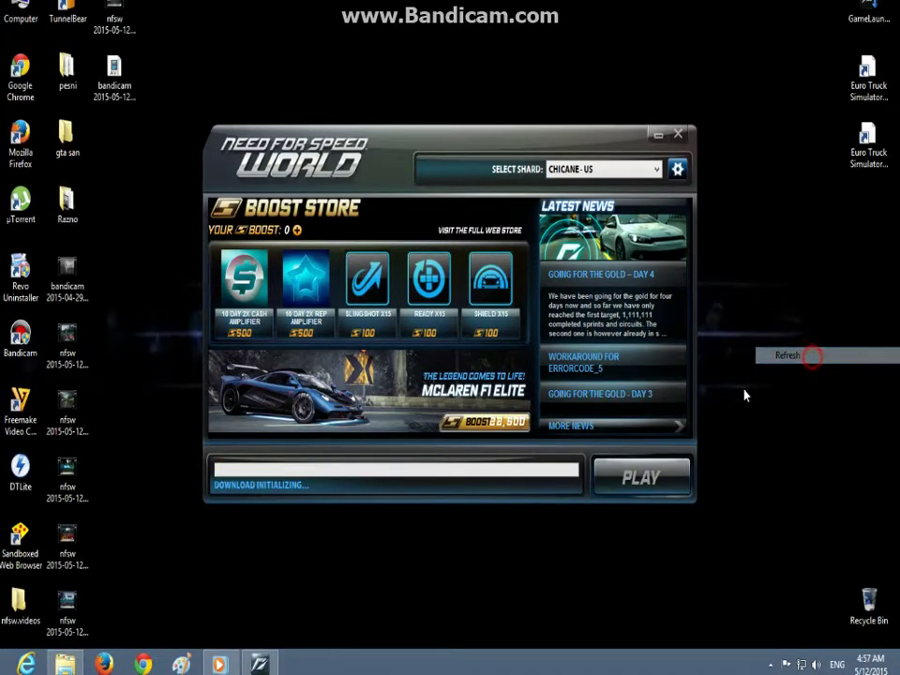
# Try to start Need for Speed World from the launcher without changing the system date, and dismiss the error dialog
pyautogui.click(638, 476)
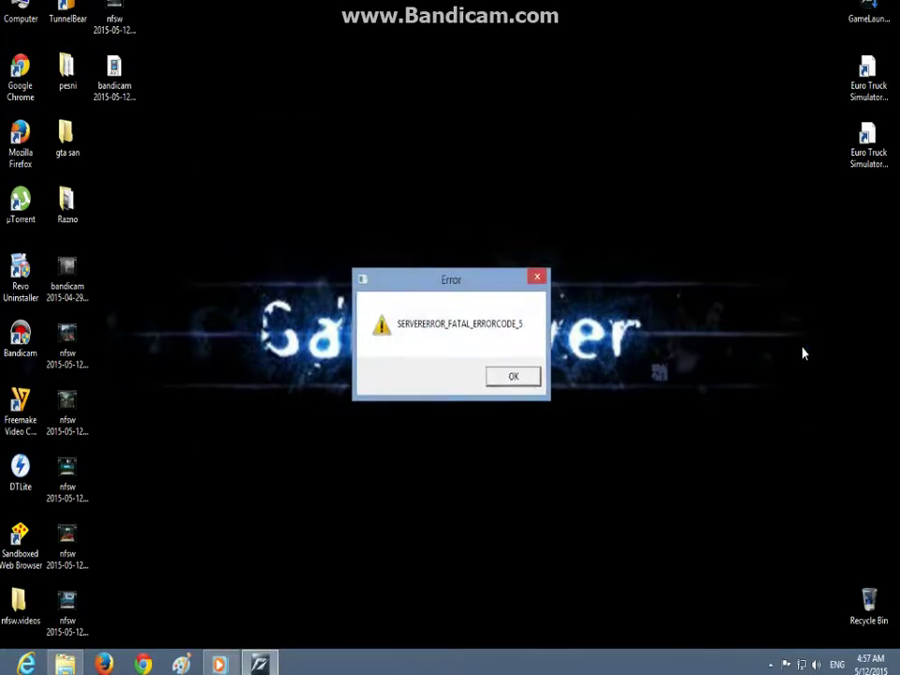
pyautogui.click(513, 375)
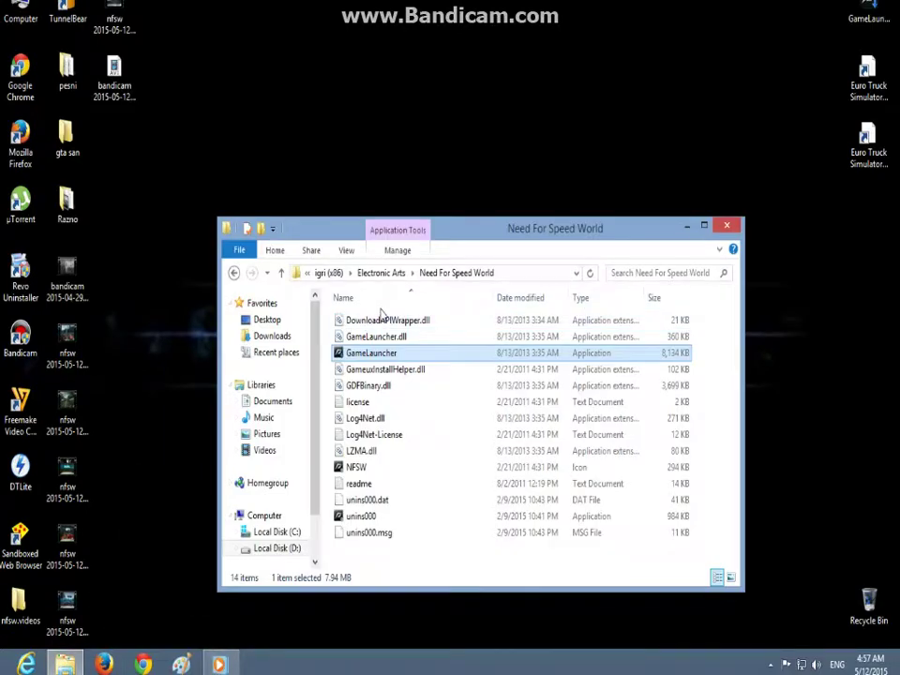
# Run GameLauncher from the Need For Speed World folder, minimize the folder, and enter the account password in the launcher
pyautogui.doubleClick(383, 352)
pyautogui.click(687, 227)
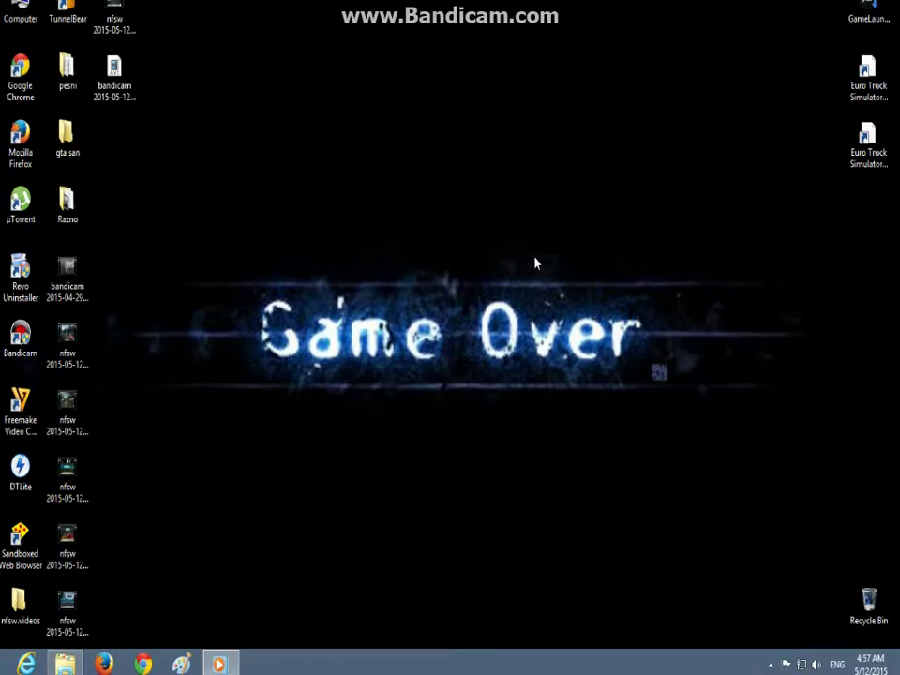
pyautogui.moveTo(458, 146); pyautogui.dragTo(300, 101)
pyautogui.click(266, 235)
pyautogui.write('***')
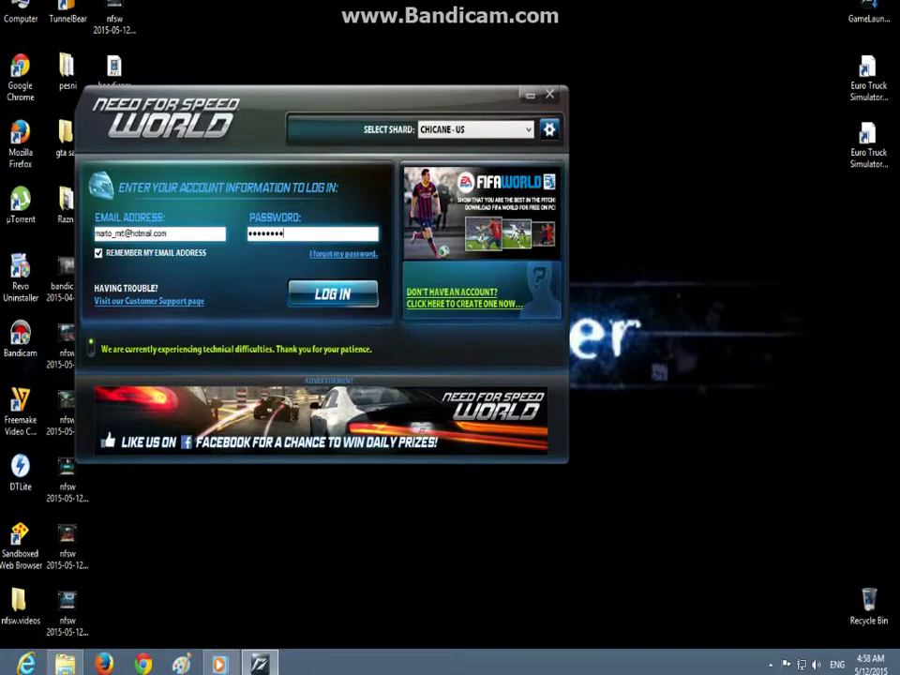
# Set the Windows system date to May 9, 2015, and log in to the game launcher
pyautogui.click(863, 660)
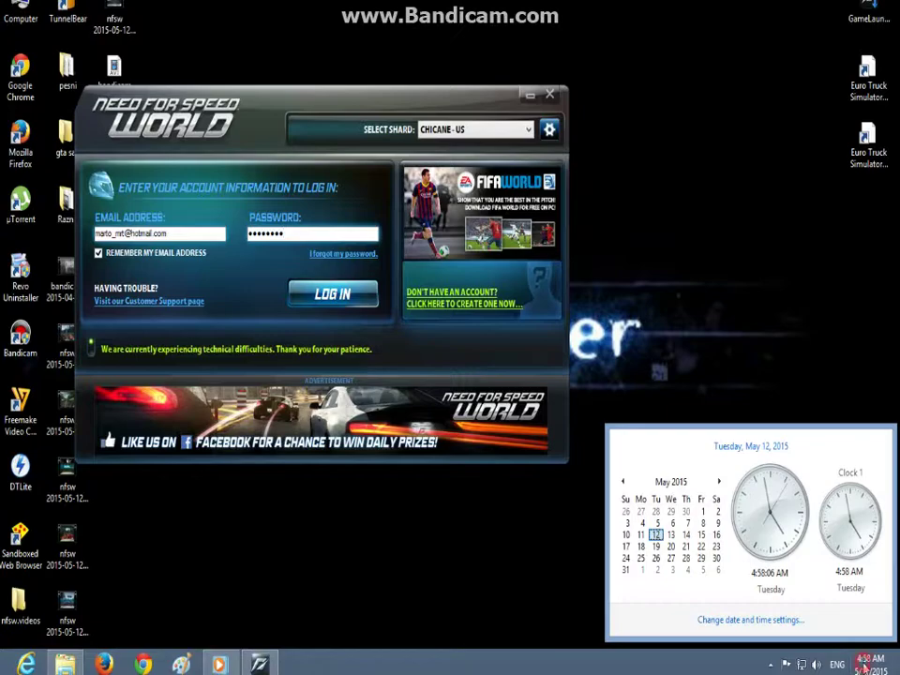
pyautogui.click(779, 616)
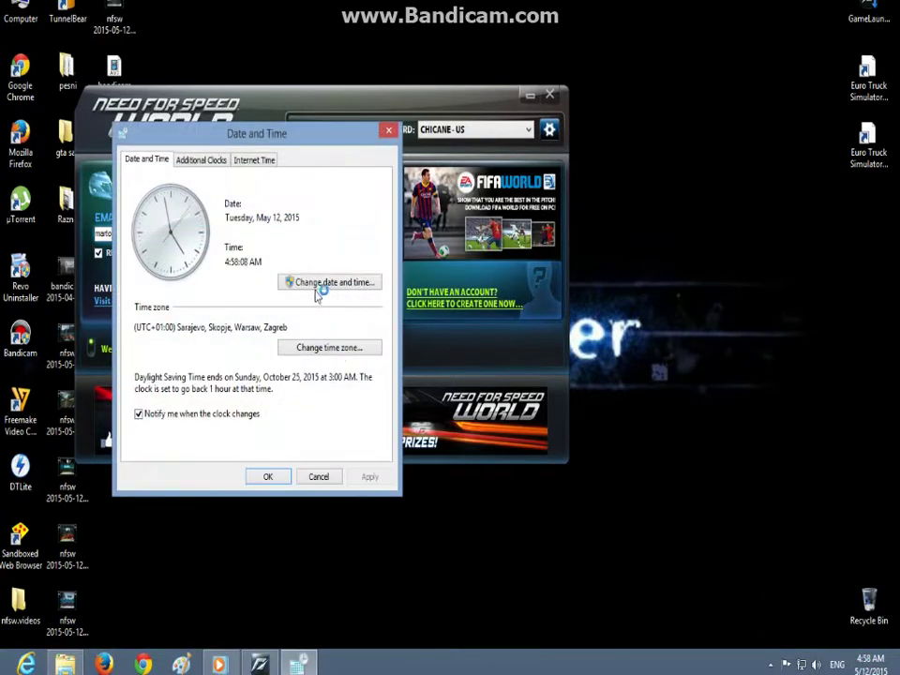
pyautogui.click(317, 285)
pyautogui.moveTo(236, 164); pyautogui.dragTo(503, 200)
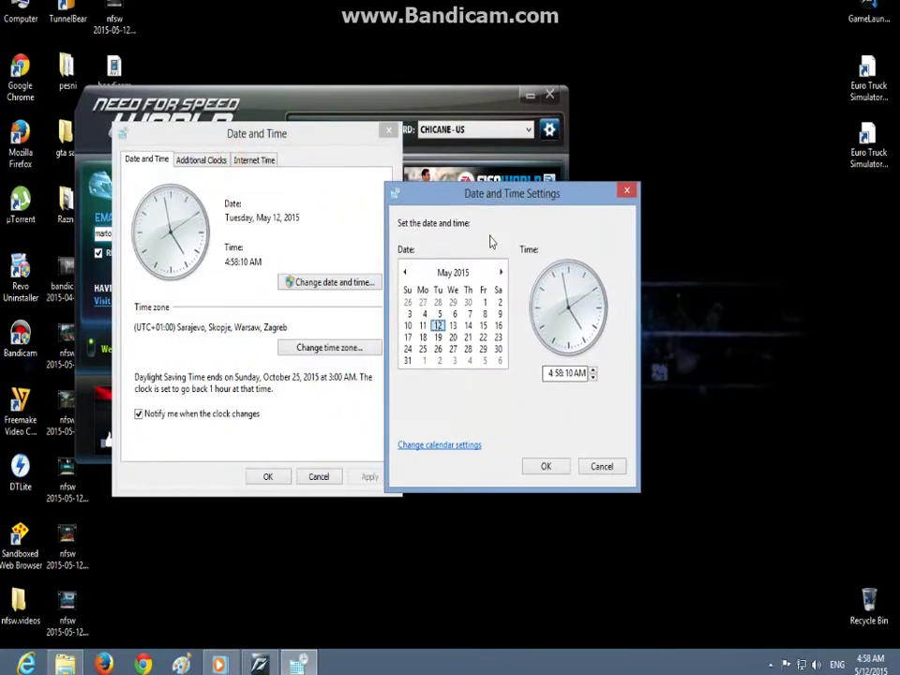
pyautogui.click(497, 313)
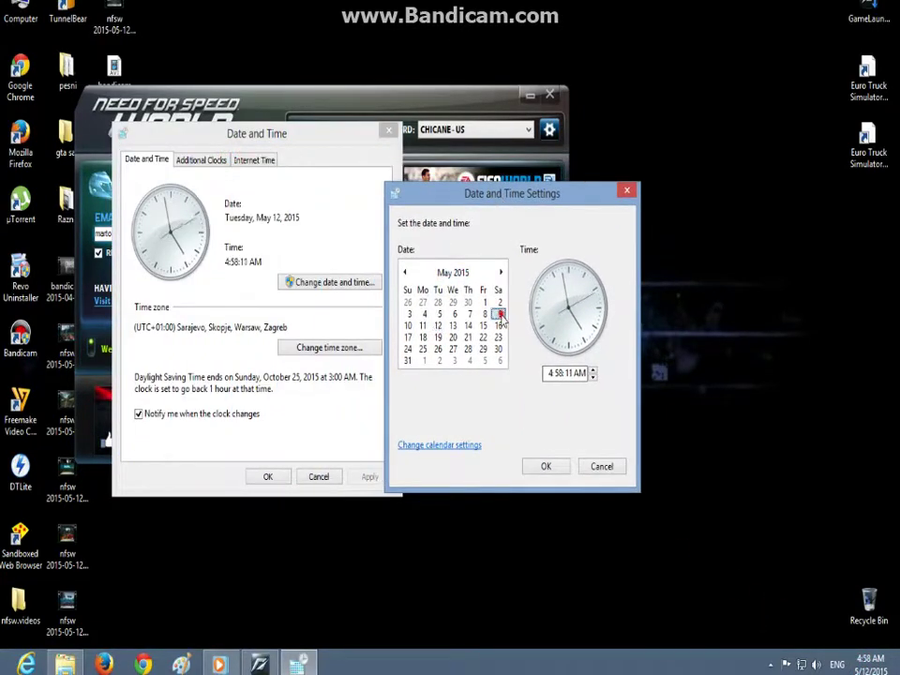
pyautogui.click(547, 464)
pyautogui.click(267, 476)
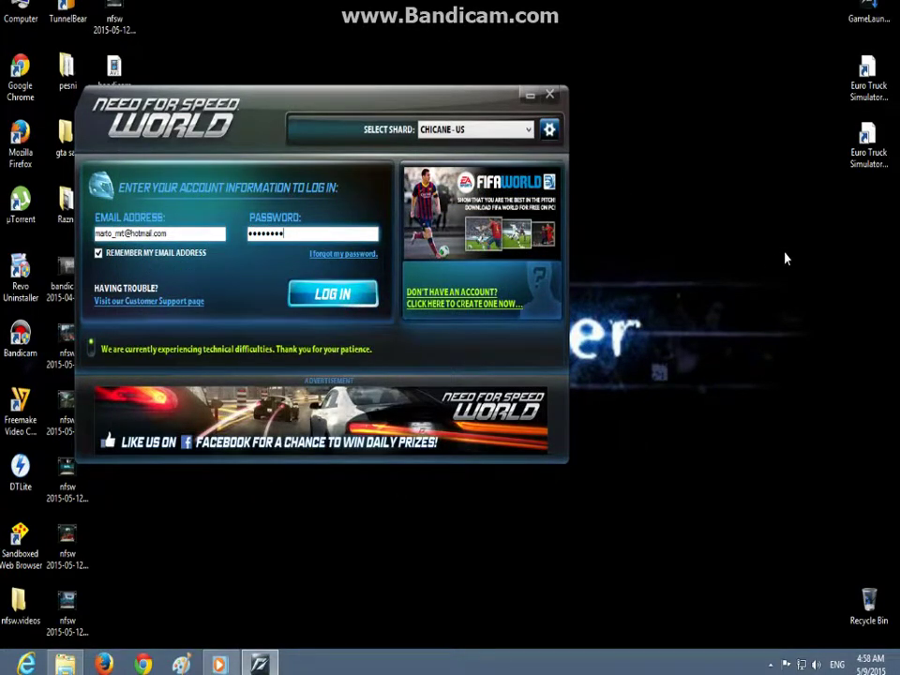
pyautogui.press('Return')
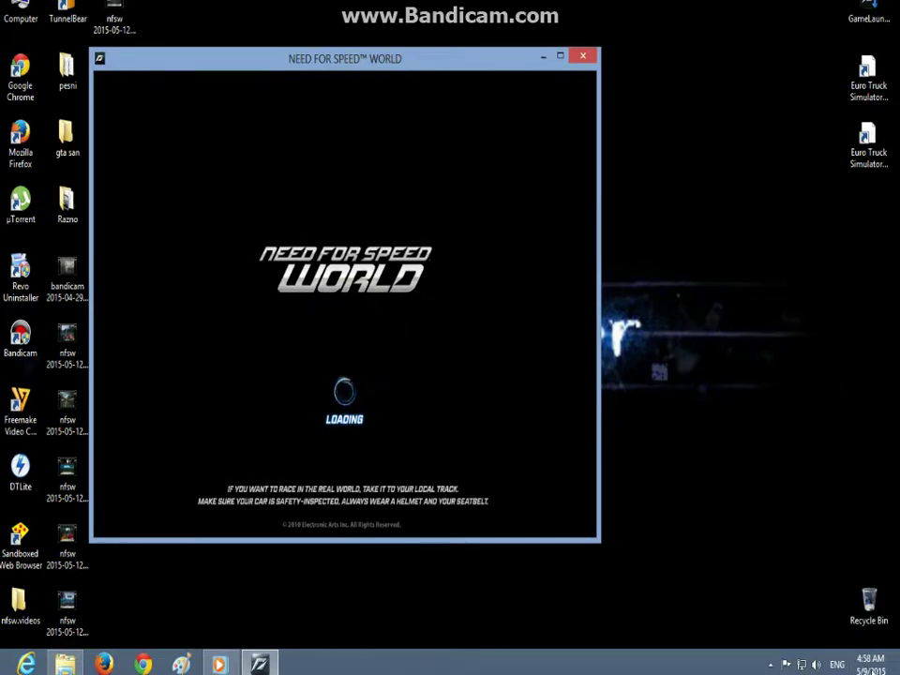
# Set the Windows system date back to May 12, 2015 while the game is loading
pyautogui.click(849, 656)
pyautogui.click(778, 621)
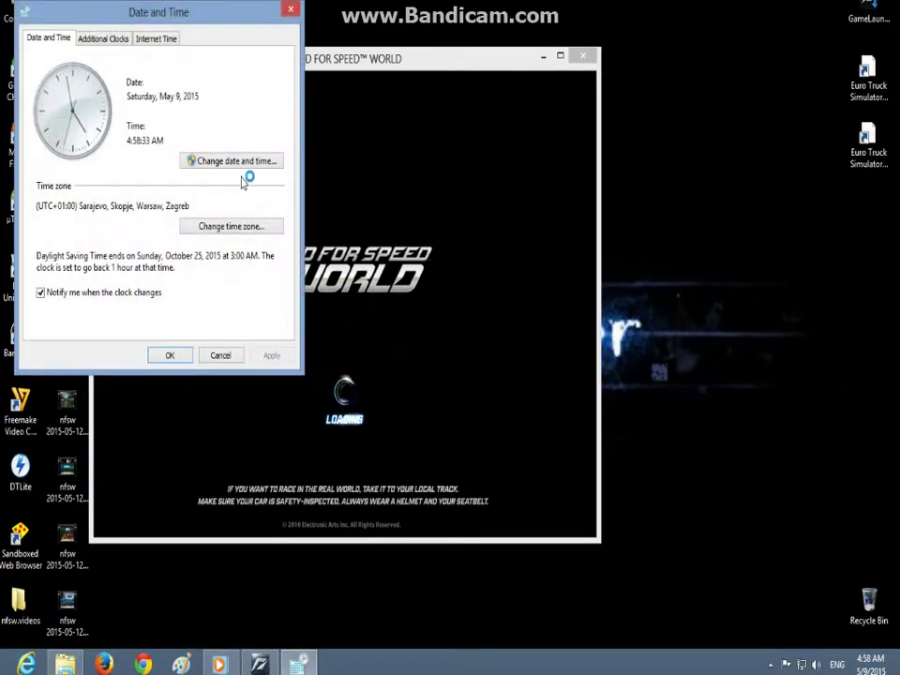
pyautogui.click(232, 161)
pyautogui.click(73, 169)
pyautogui.click(174, 310)
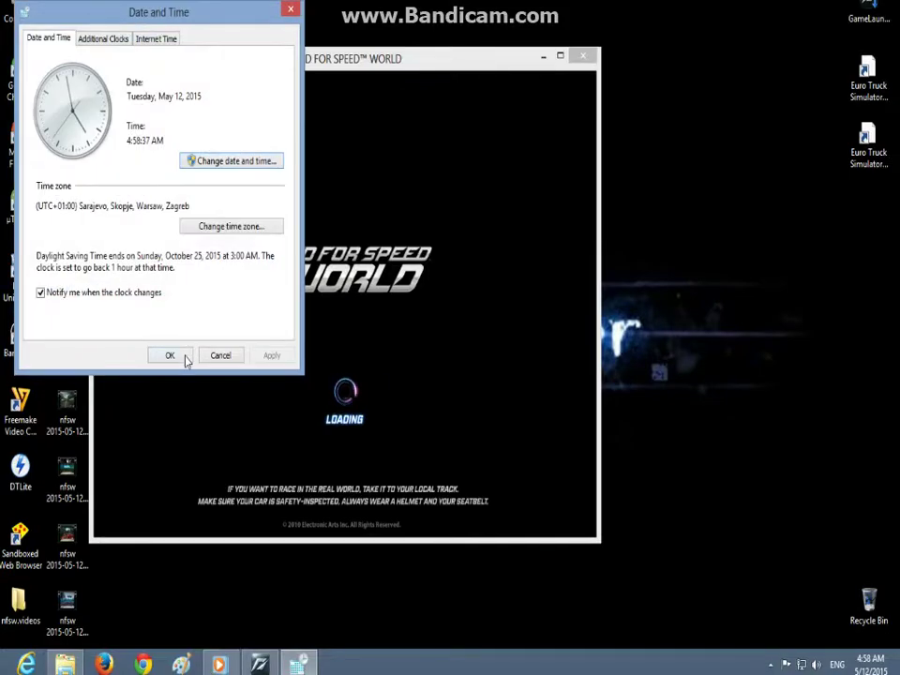
pyautogui.click(183, 354)
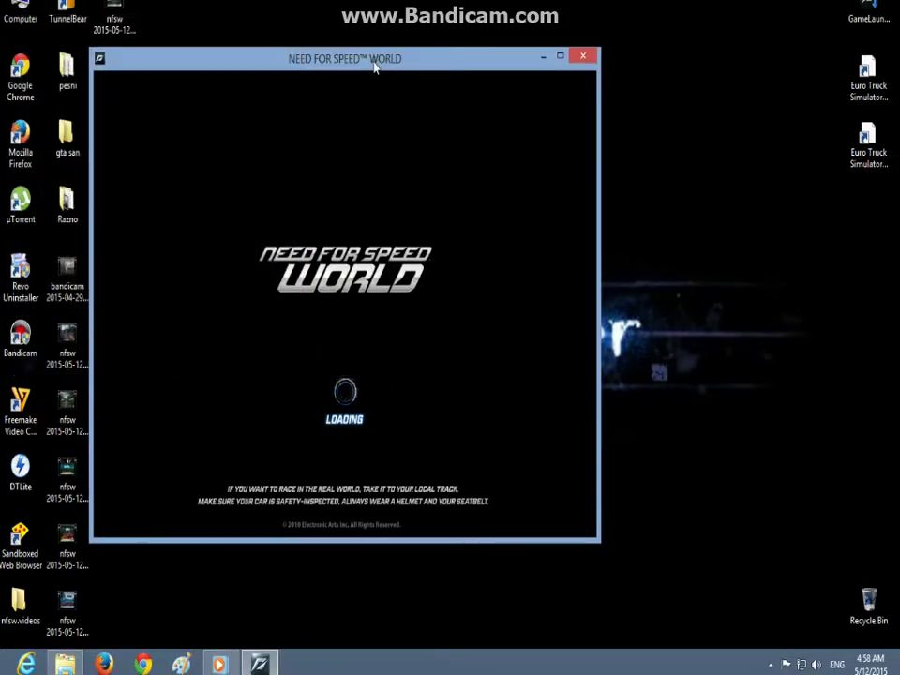
# Enter the game world with the selected driver and close the news window
pyautogui.moveTo(375, 67); pyautogui.dragTo(446, 72)
pyautogui.rightClick(795, 306)
pyautogui.click(805, 355)
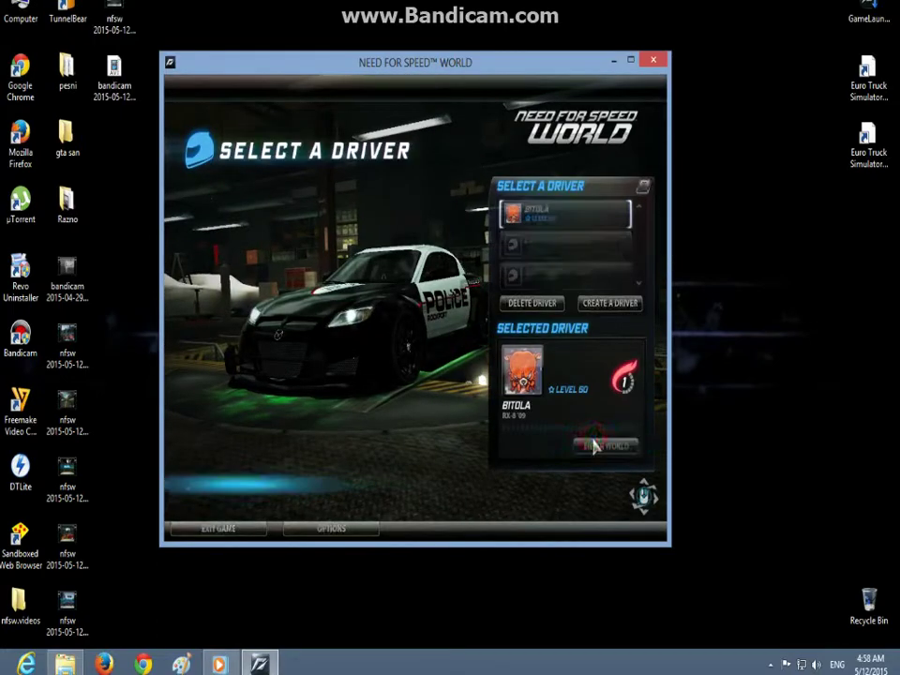
pyautogui.click(599, 443)
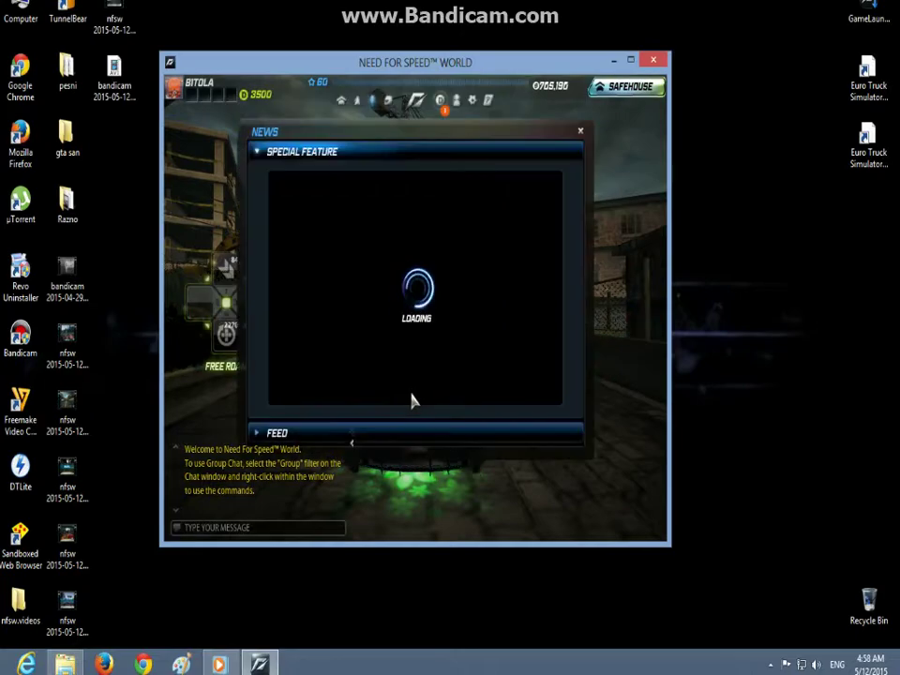
pyautogui.click(581, 134)
pyautogui.press('Up')
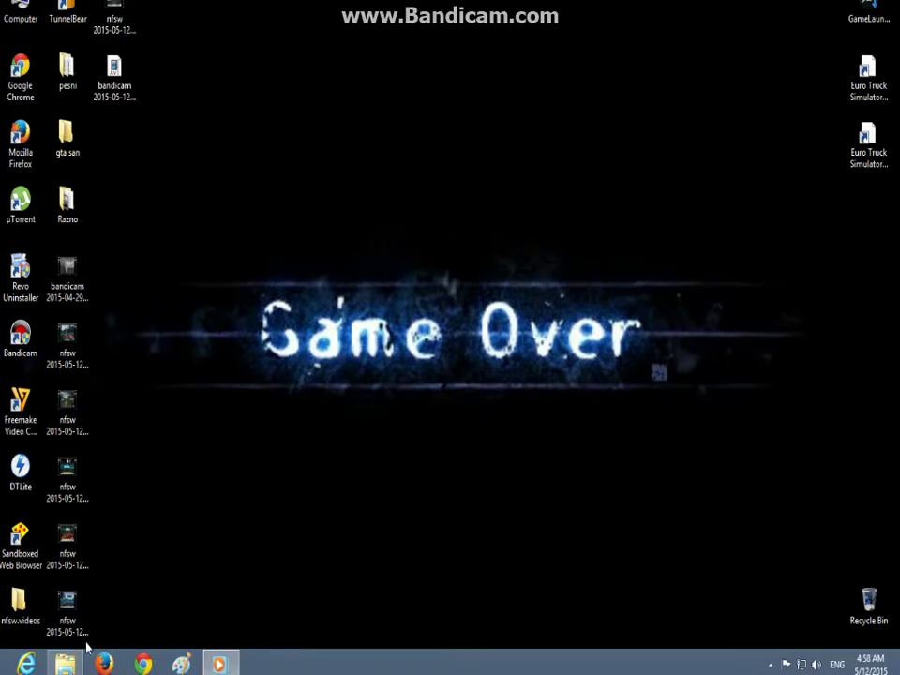
# Reopen the game launcher, enter the account password, and try to start the game with the date at May 12, 2015
pyautogui.click(64, 663)
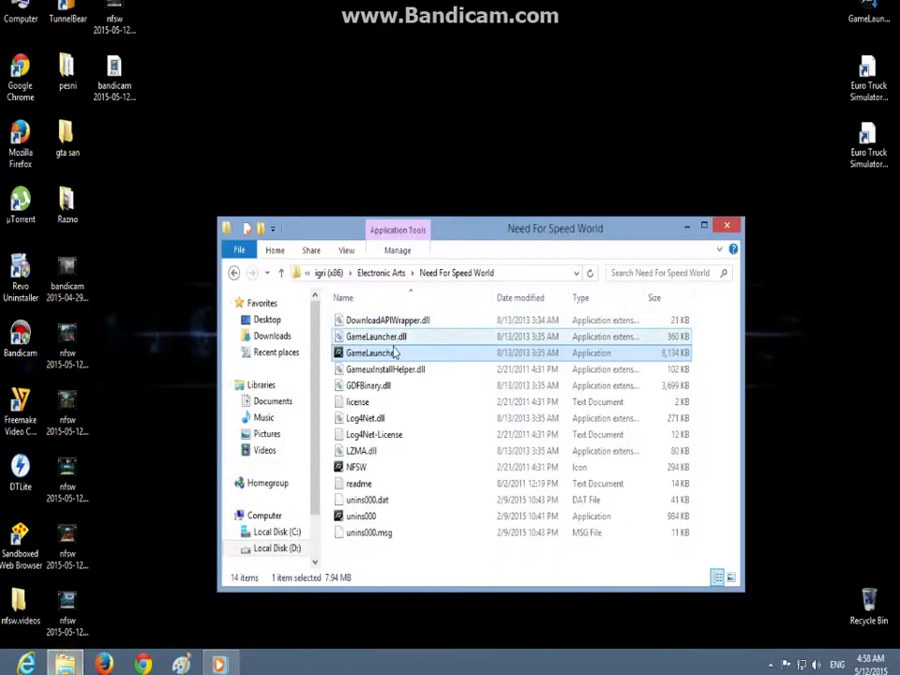
pyautogui.click(687, 227)
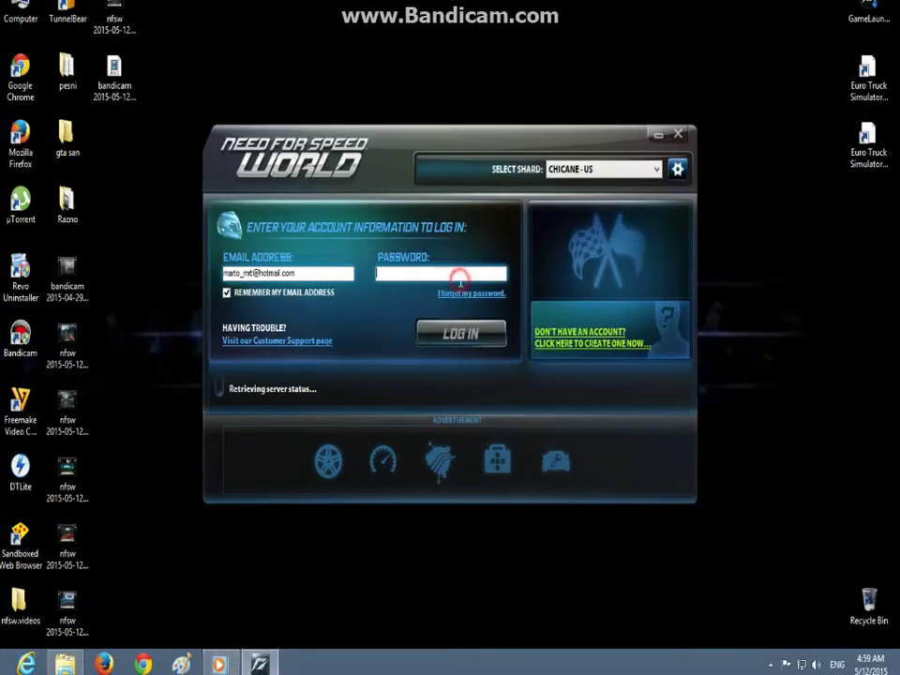
pyautogui.click(458, 276)
pyautogui.write('M')
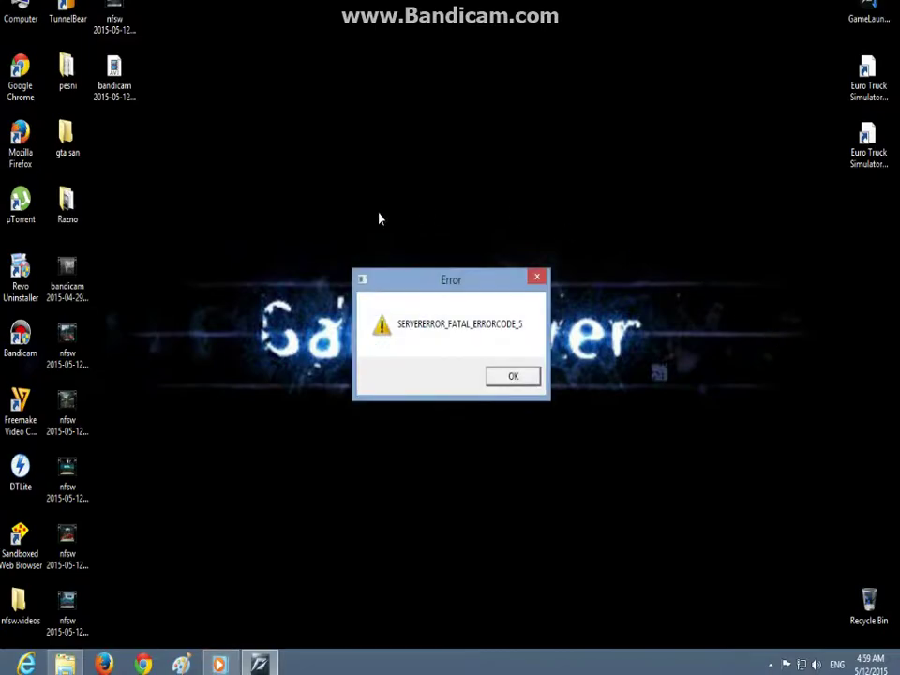
pyautogui.click(517, 377)
# Change the Windows system date to May 9, 2015 in the date and time settings
pyautogui.click(855, 663)
pyautogui.click(789, 621)
pyautogui.click(273, 201)
pyautogui.click(168, 198)
pyautogui.click(211, 349)
pyautogui.click(213, 393)
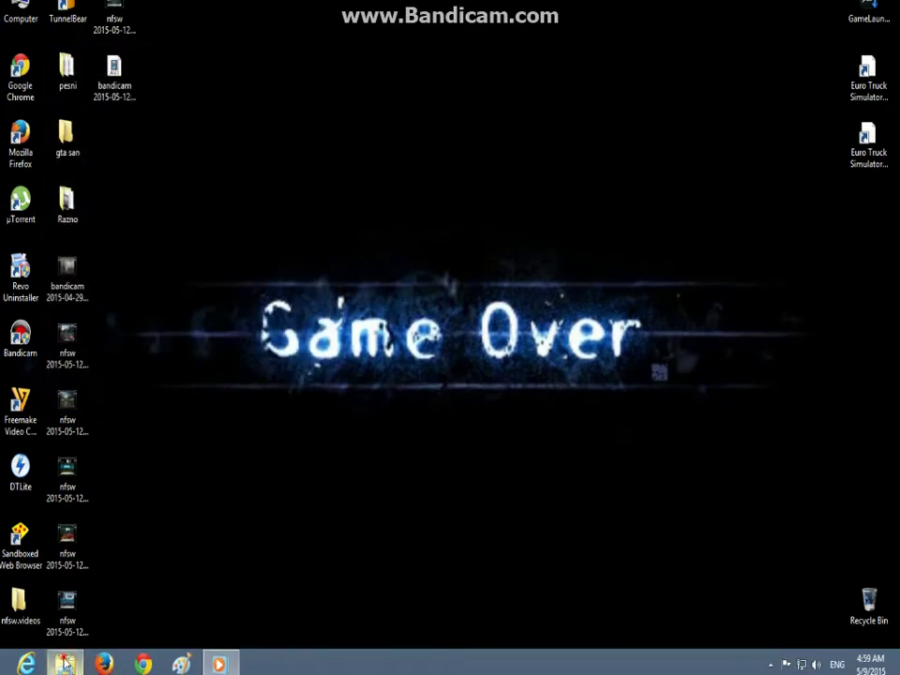
# Run GameLauncher from the Need For Speed World folder and log in with the account password
pyautogui.click(64, 664)
pyautogui.click(387, 353)
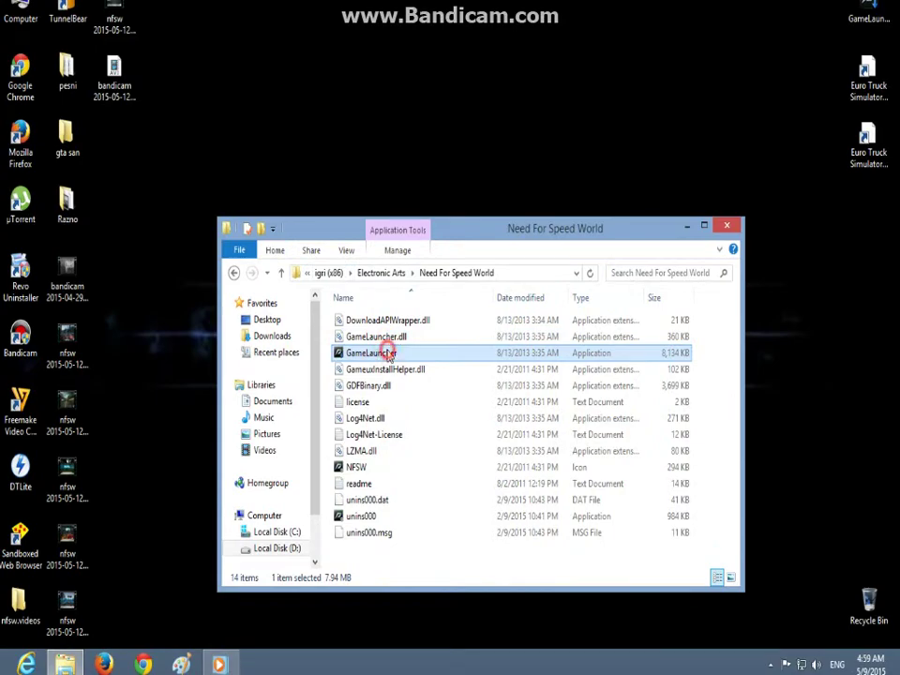
pyautogui.click(686, 226)
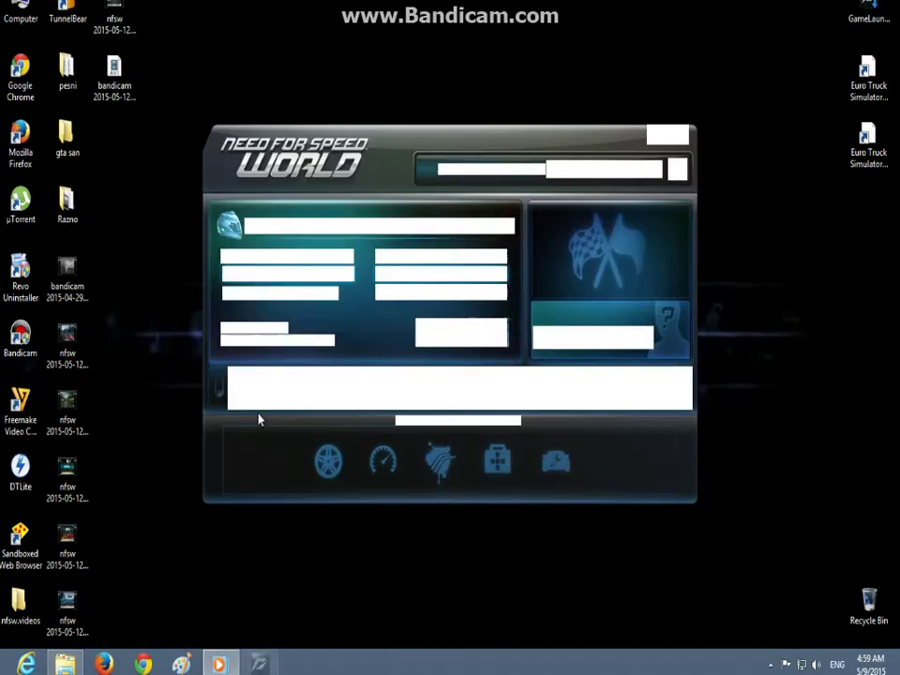
pyautogui.click(399, 272)
pyautogui.write('•••')
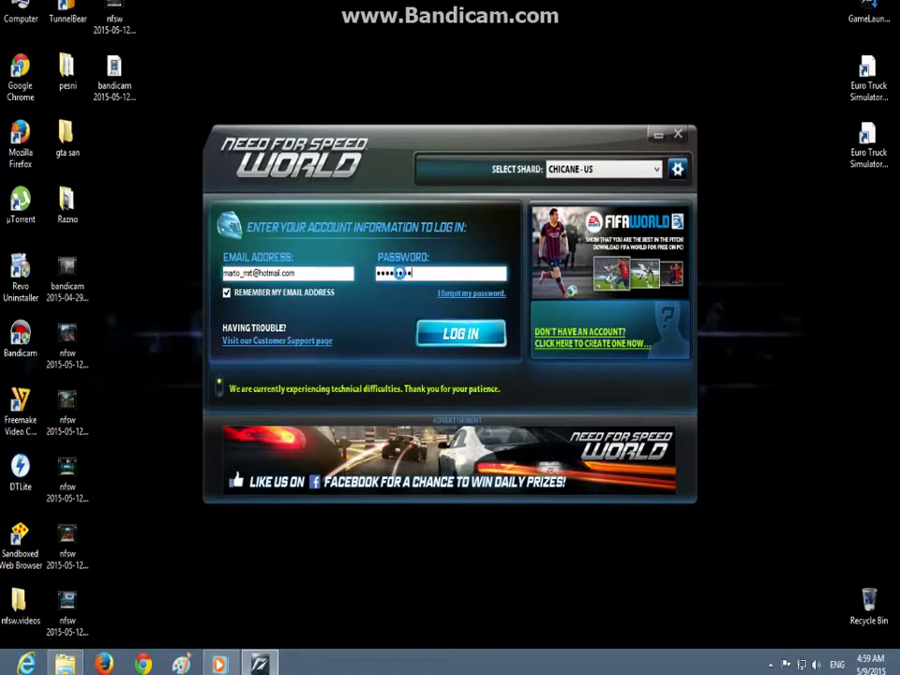
pyautogui.press('Return')
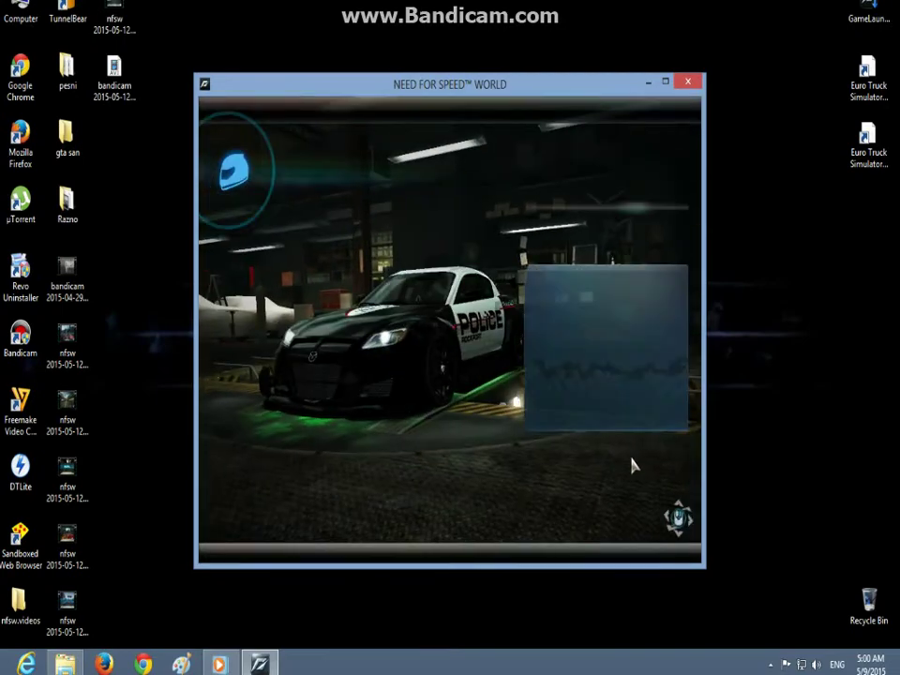
# Enter the game world with the selected driver, then exit the game
pyautogui.click(632, 456)
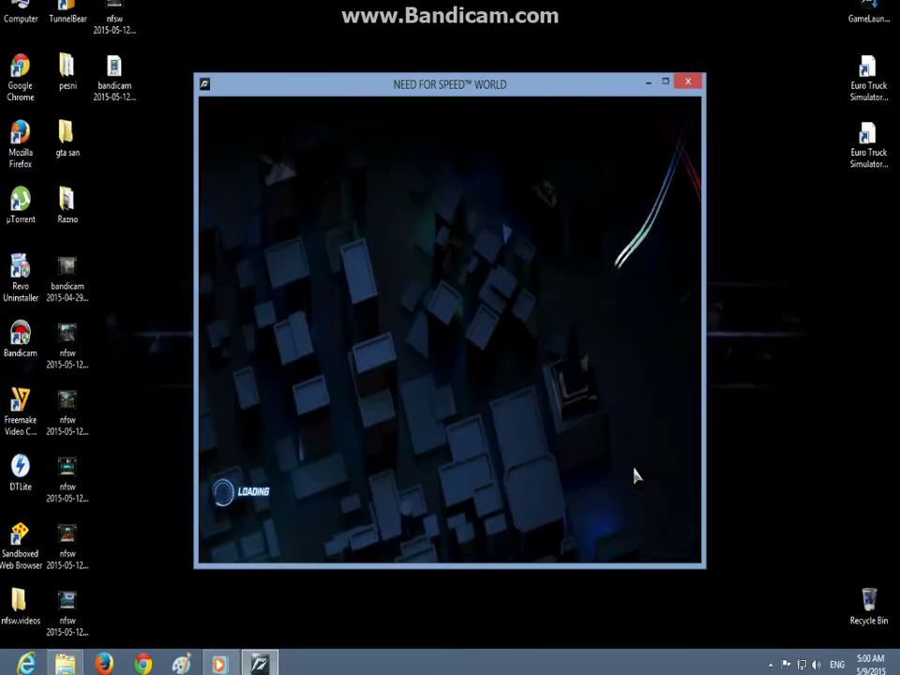
pyautogui.click(614, 152)
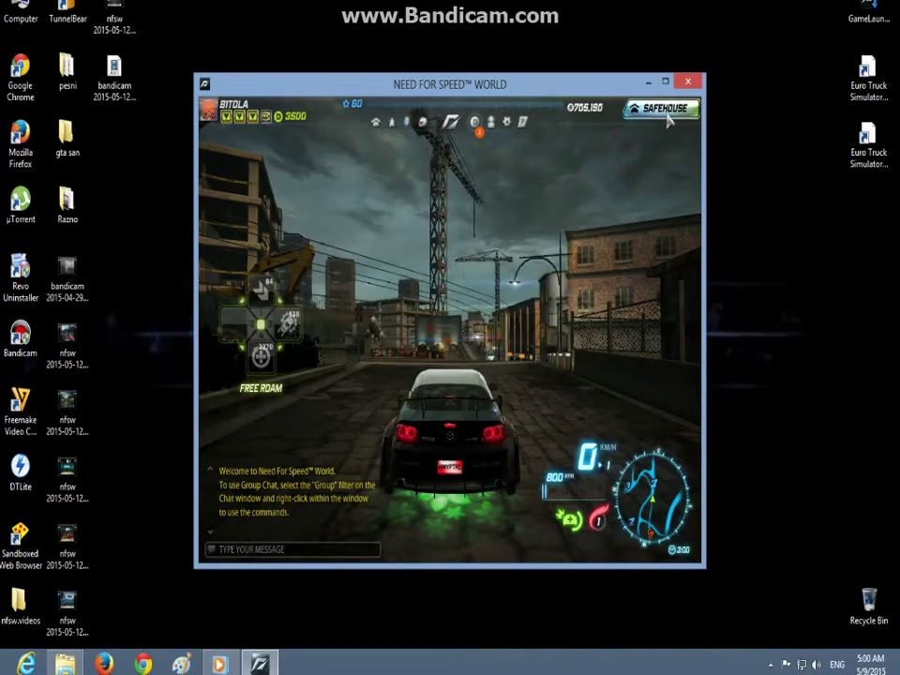
pyautogui.click(693, 89)
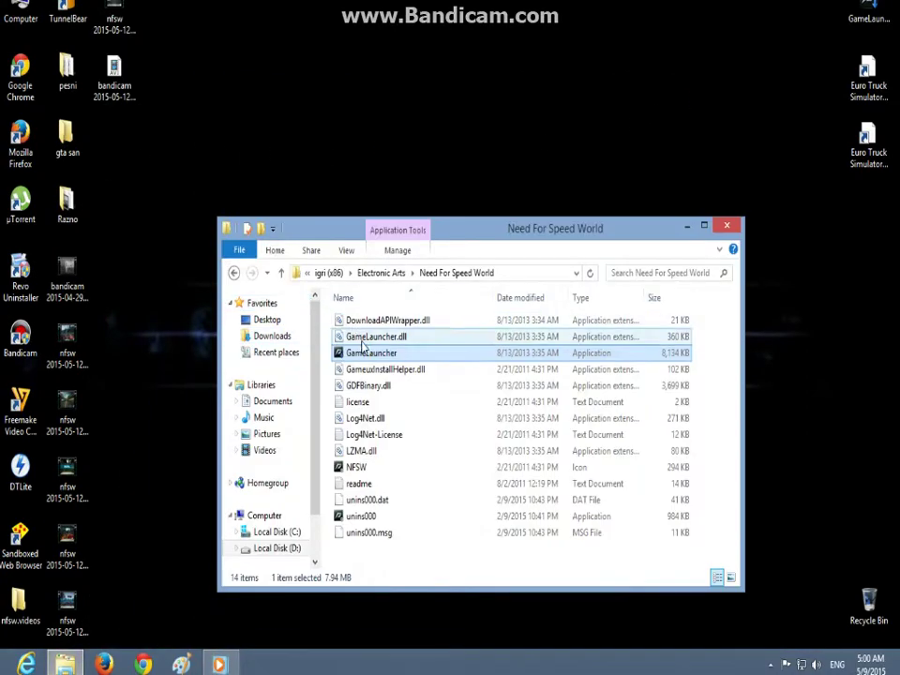
pyautogui.click(361, 368)
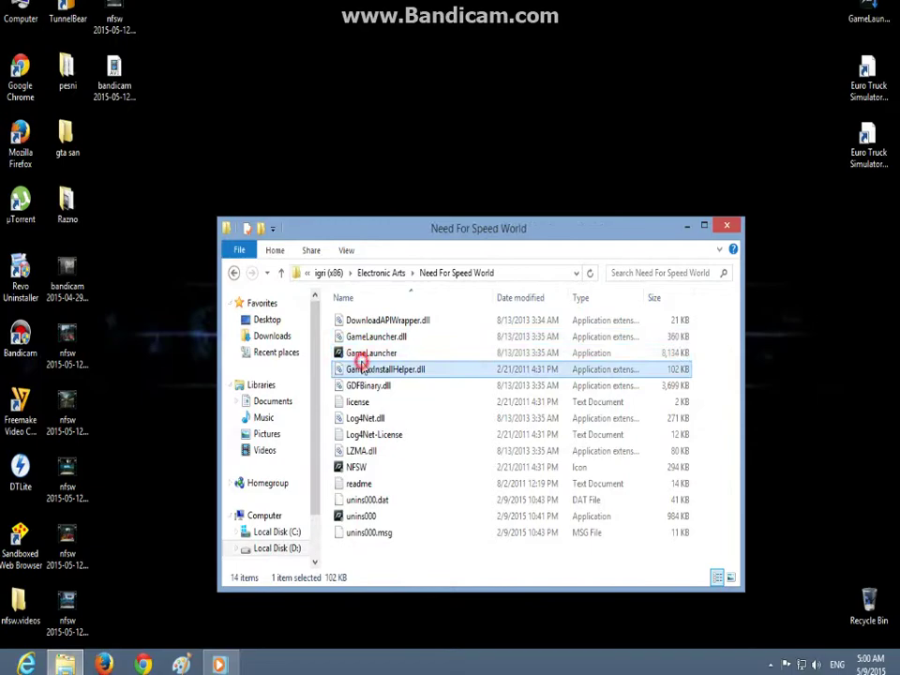
pyautogui.doubleClick(362, 367)
pyautogui.click(585, 198)
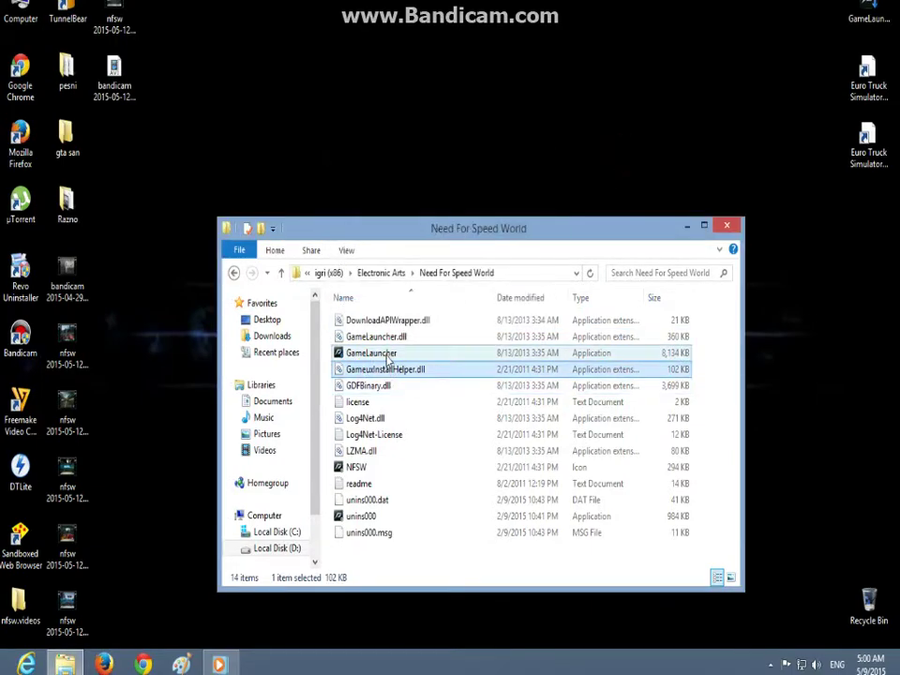
# Run GameLauncher again, log in with the account password, and start the game
pyautogui.click(371, 352)
pyautogui.click(728, 228)
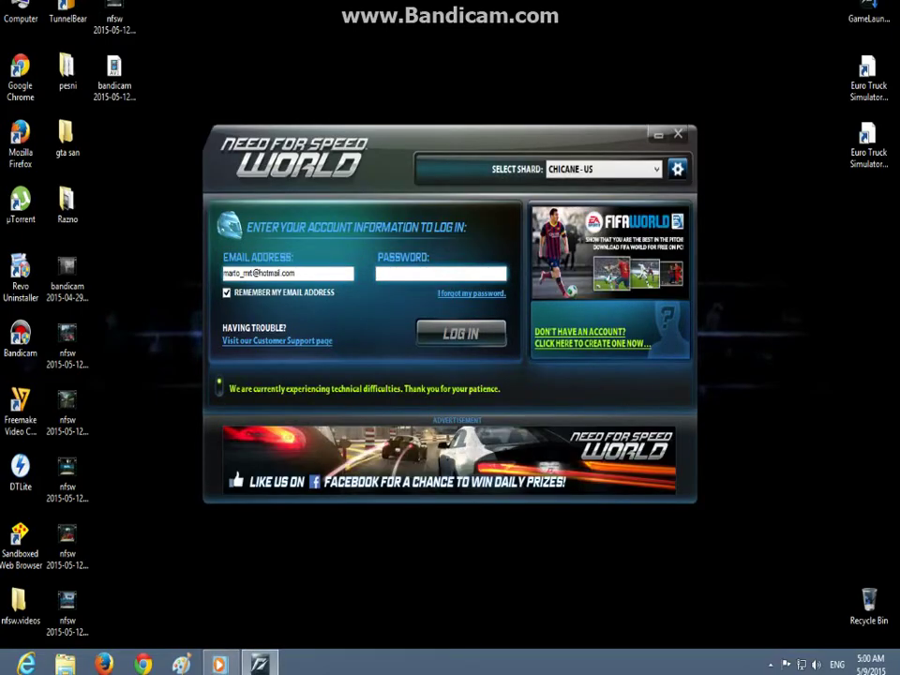
pyautogui.write('*')
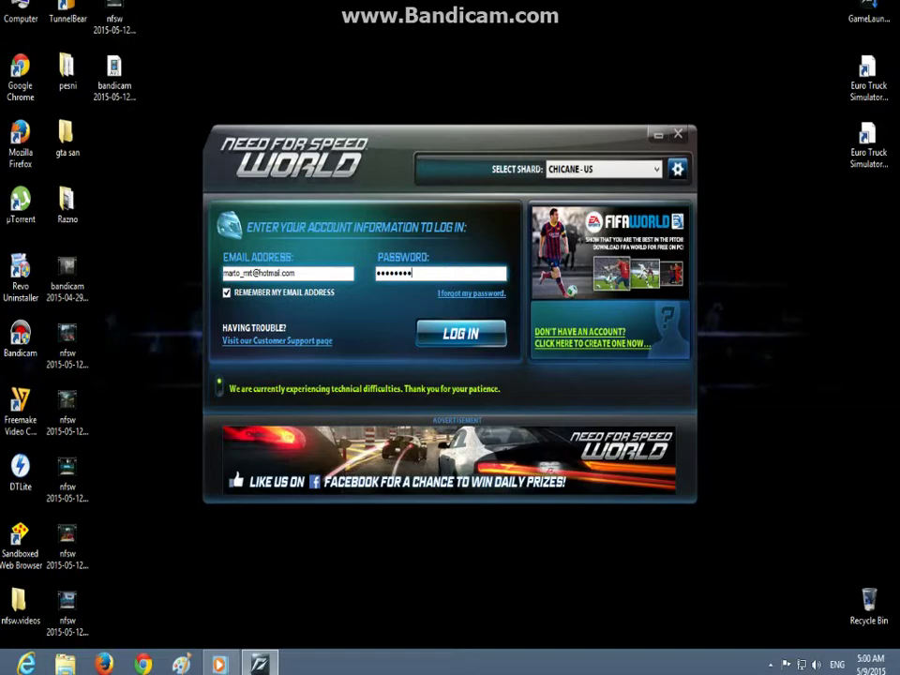
pyautogui.press('Return')
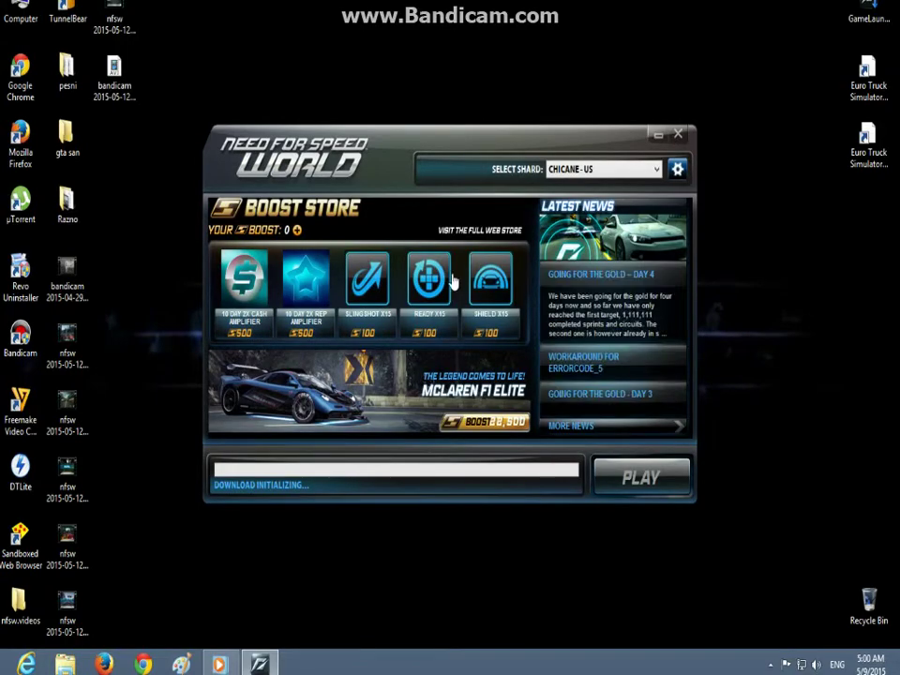
pyautogui.click(673, 489)
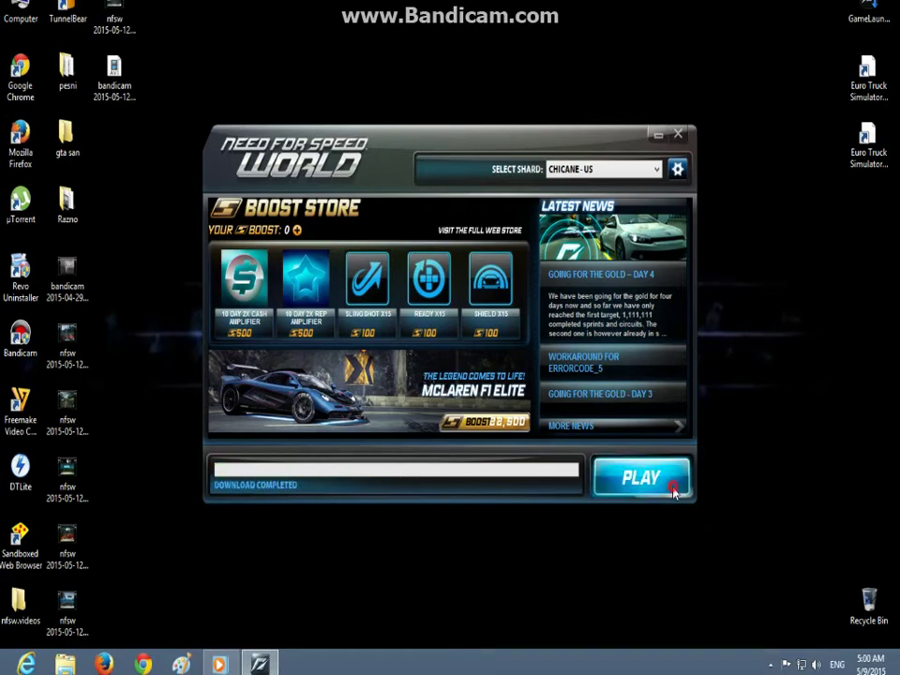